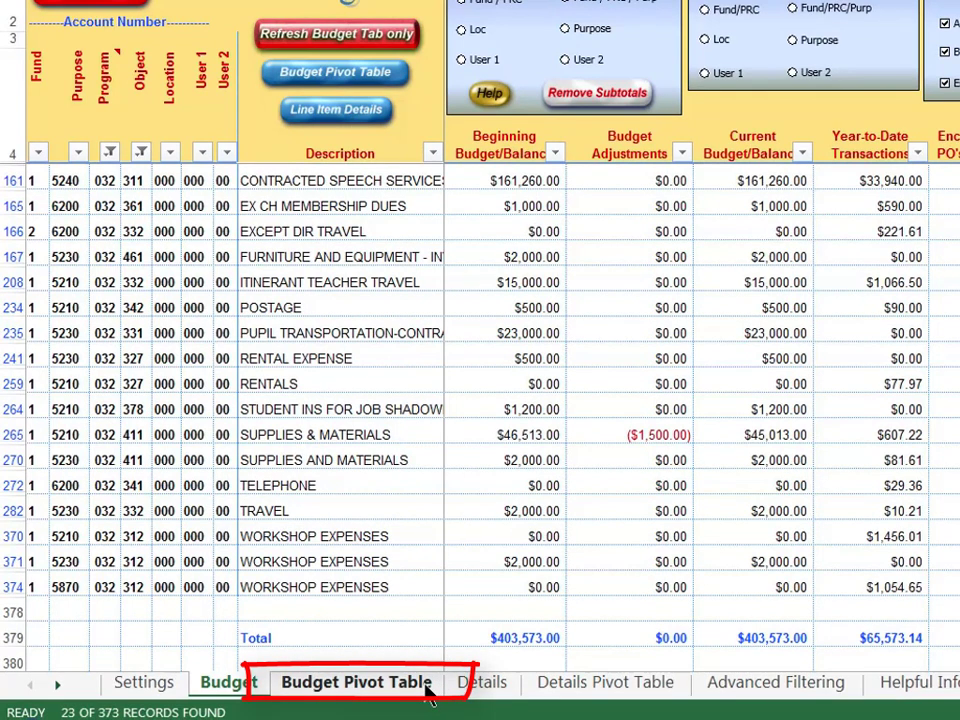
- Open the Budget Pivot Table sheet and remove the Beginning Budget/Balance and Budget Adjustments columns from the pivot table
left_click(427, 690)
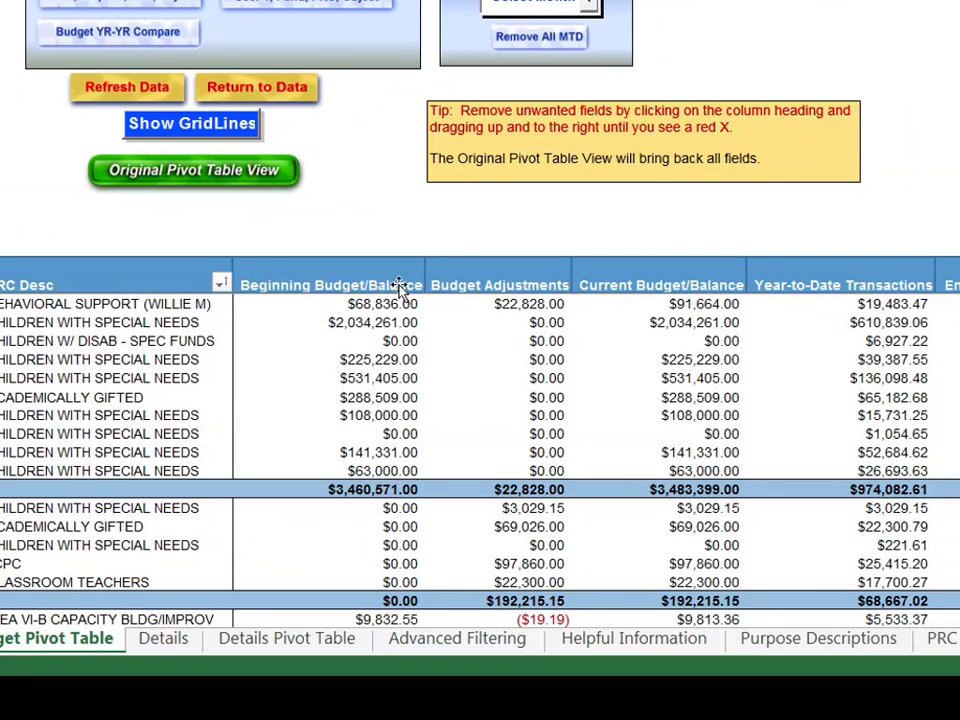
left_click(311, 283)
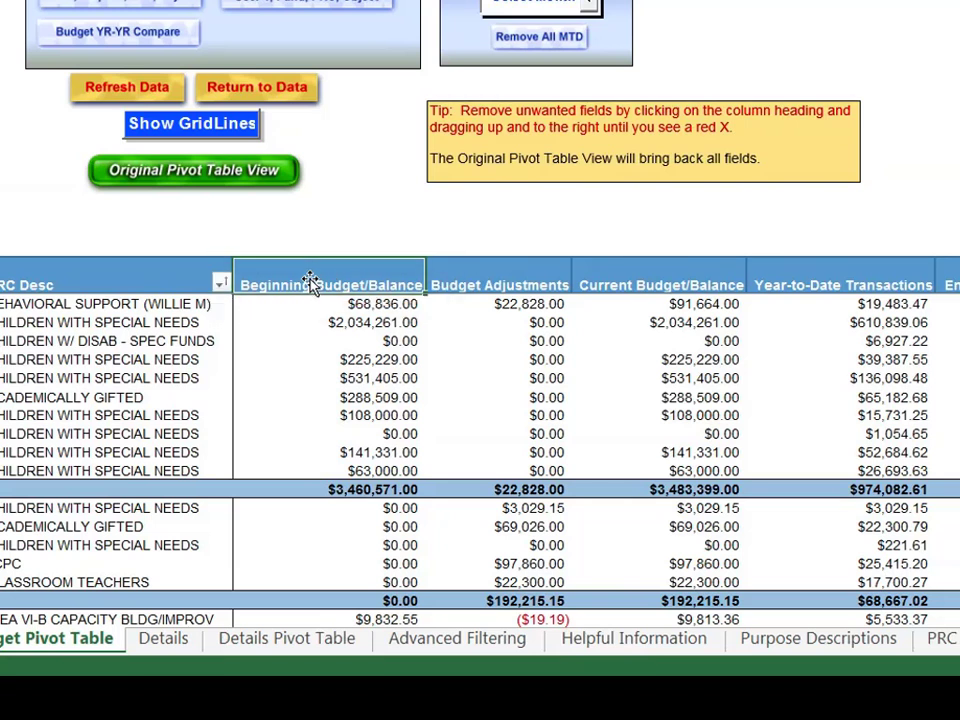
left_click_drag(311, 283, 336, 222)
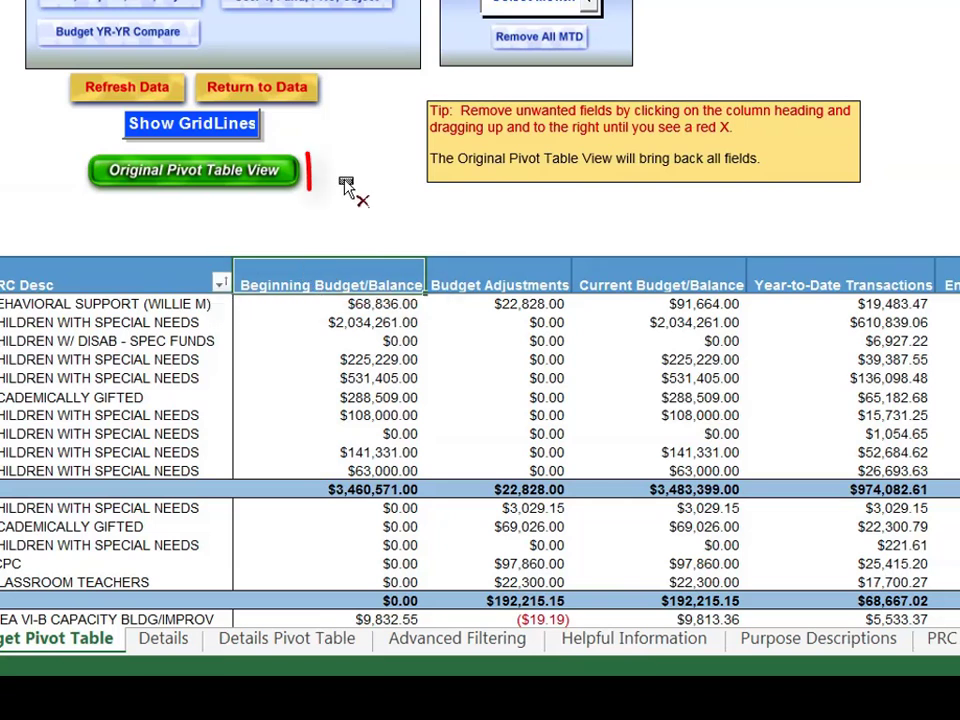
left_click_drag(345, 188, 343, 179)
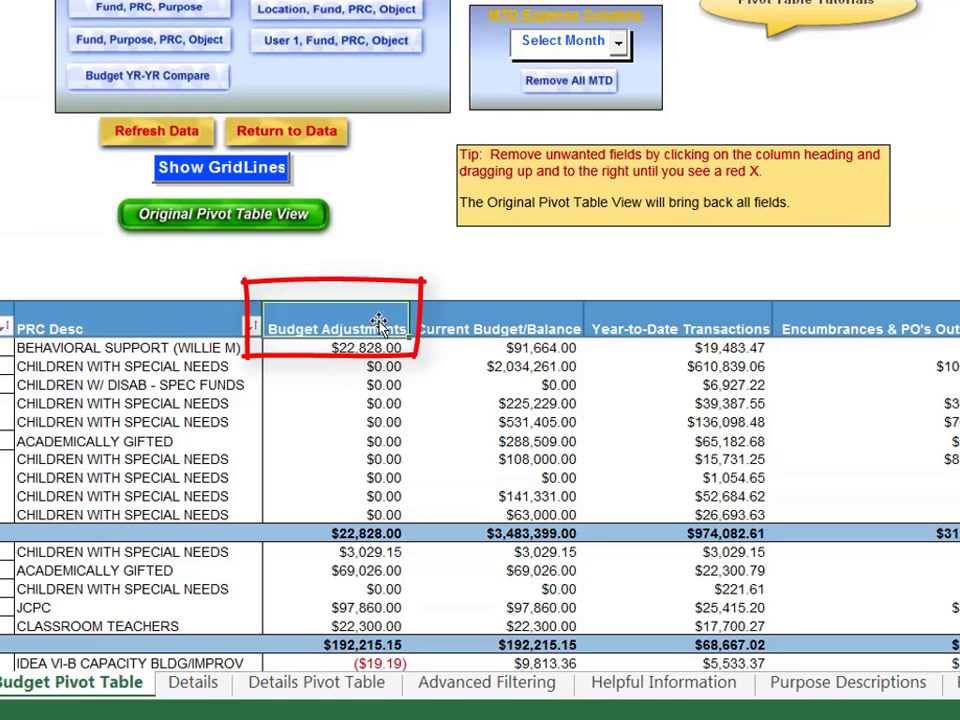
mouse_move(379, 322)
left_mouse_down()
mouse_move(388, 311)
mouse_move(384, 214)
left_mouse_up()
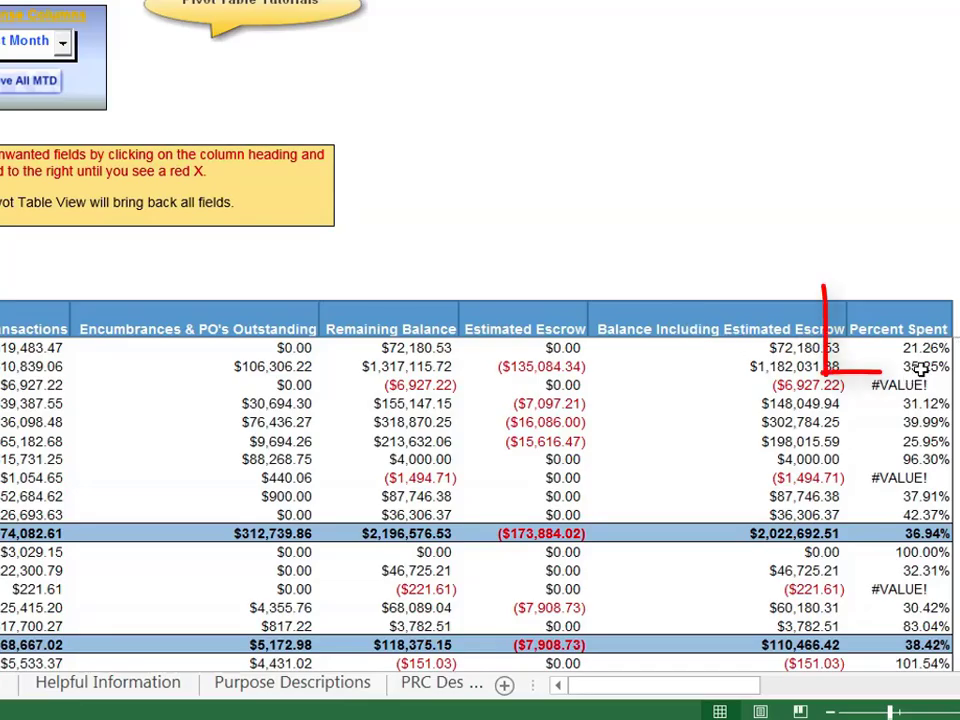
- Show the pivot table's gridlines and examine the budget, year-to-date transactions and percent spent in the program 063 row
mouse_move(921, 370)
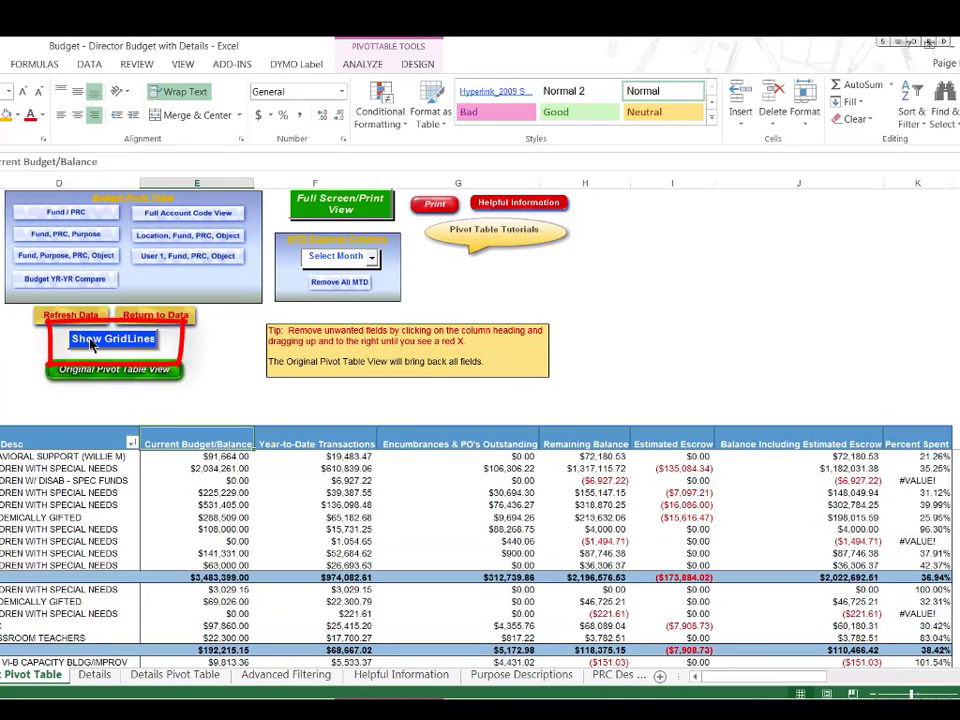
left_click(91, 342)
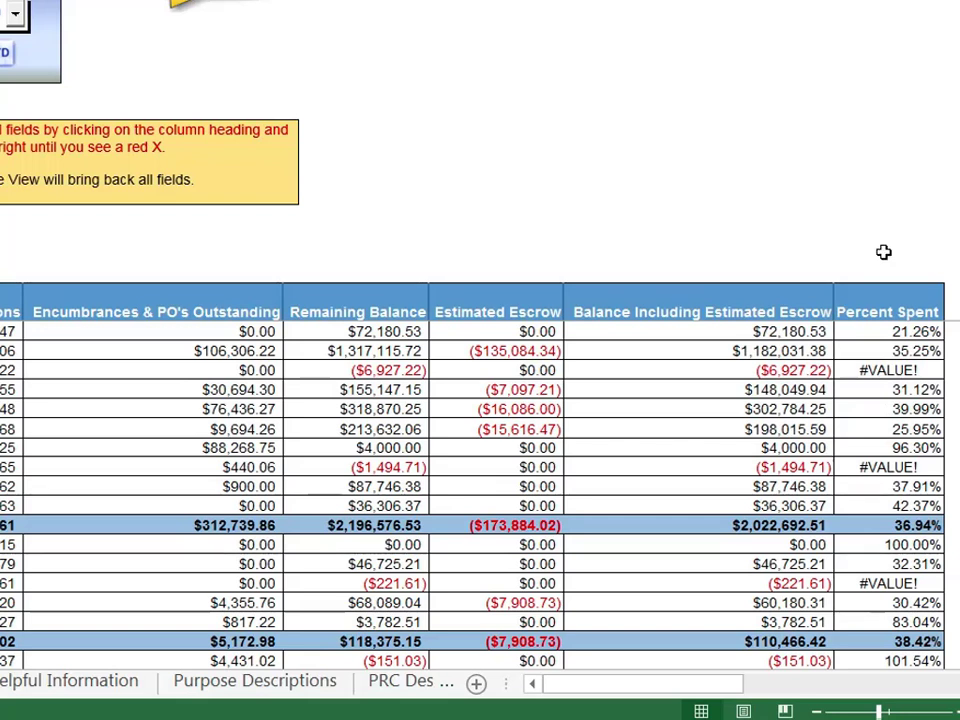
left_click(888, 370)
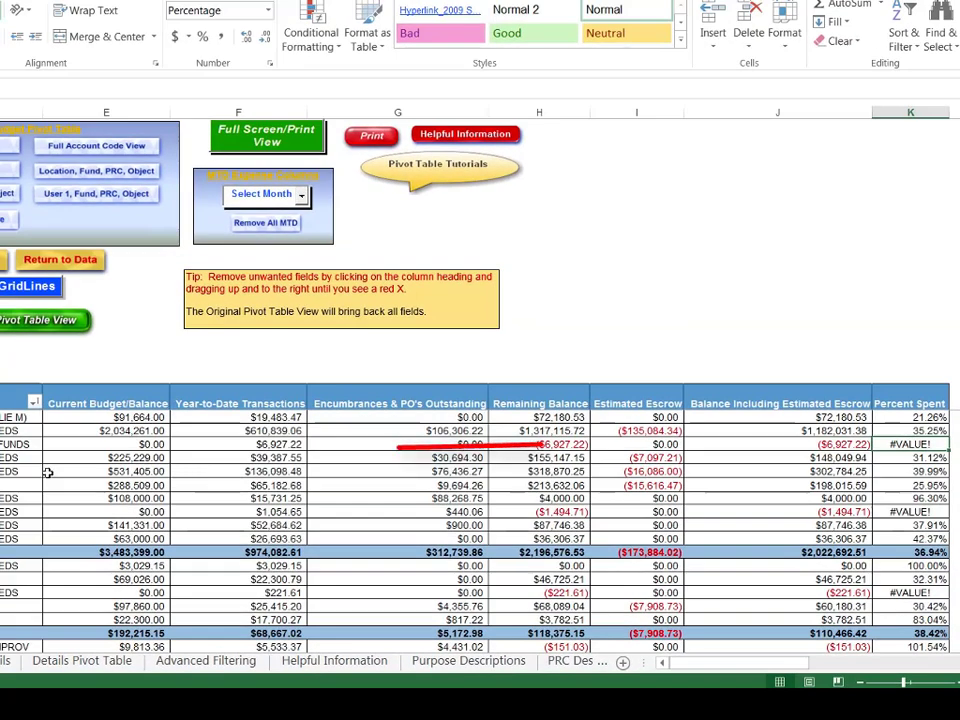
left_click(98, 444)
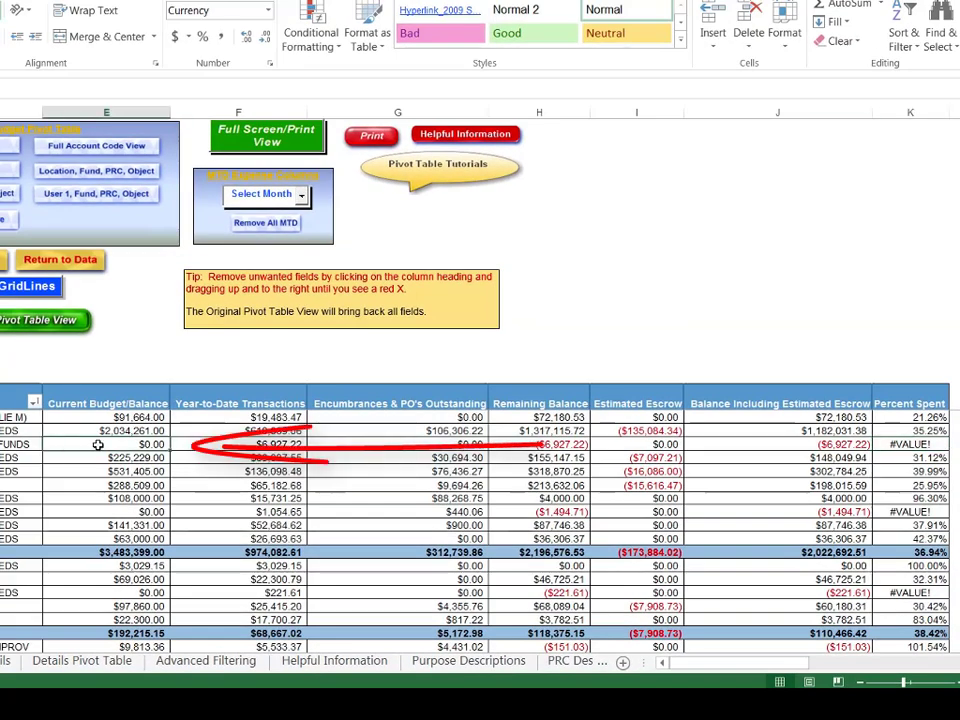
left_click(235, 447)
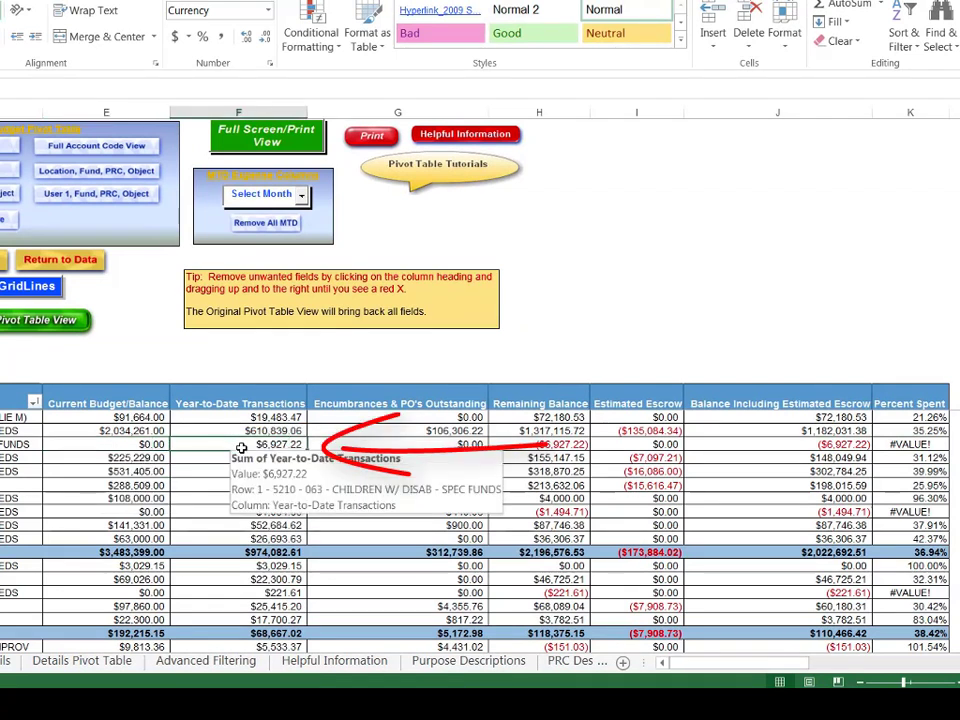
mouse_move(913, 446)
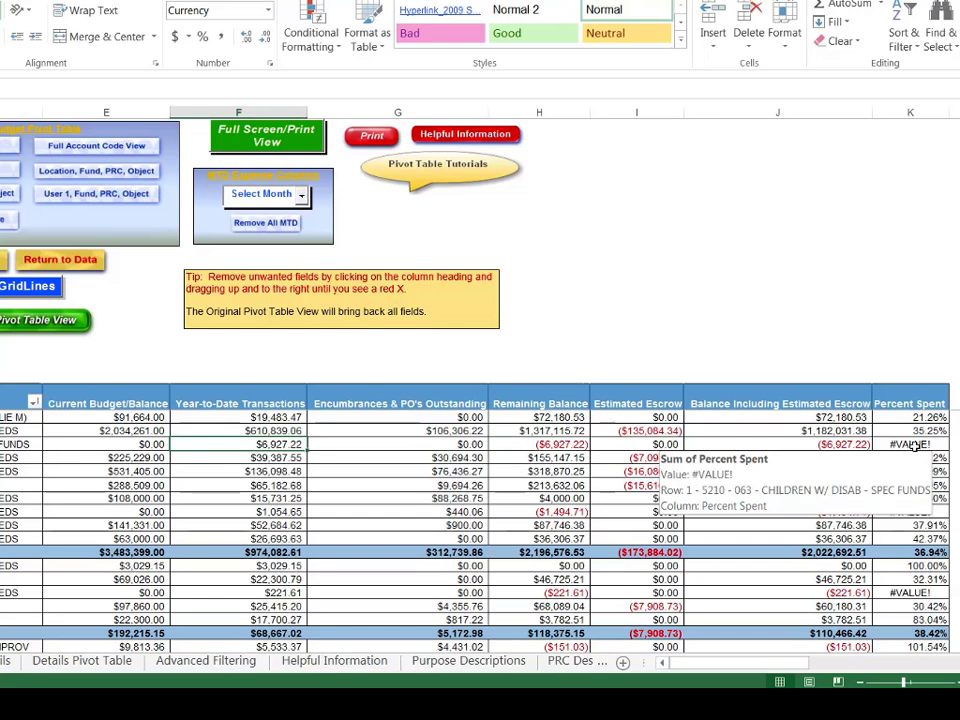
left_click(101, 447)
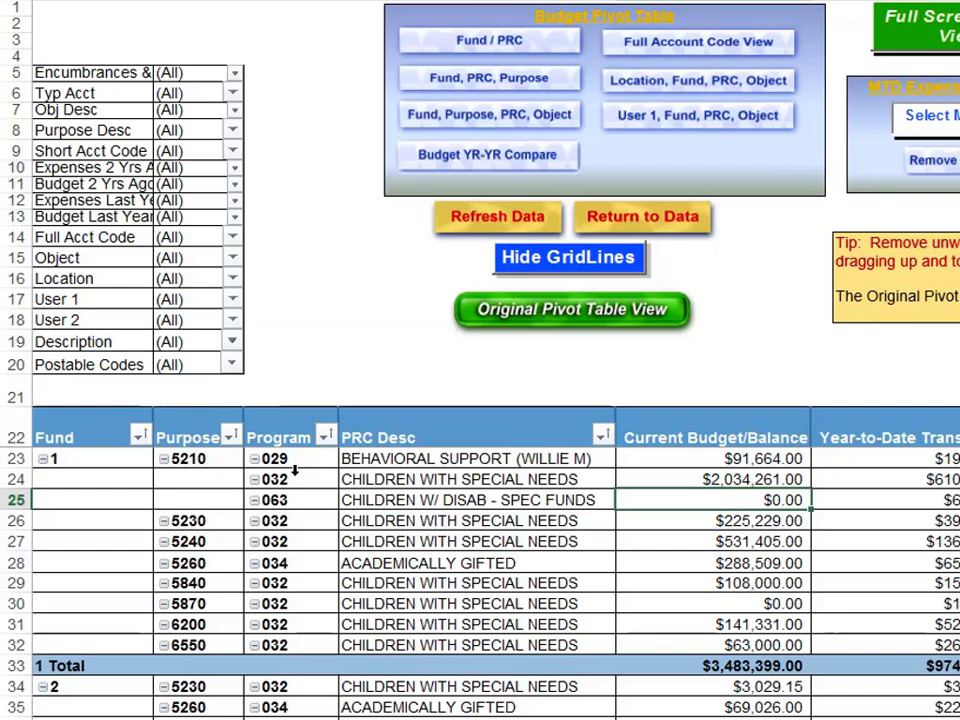
- Add the Description field to the pivot rows after Program and move PRC Desc up to the report filters
left_click(115, 346)
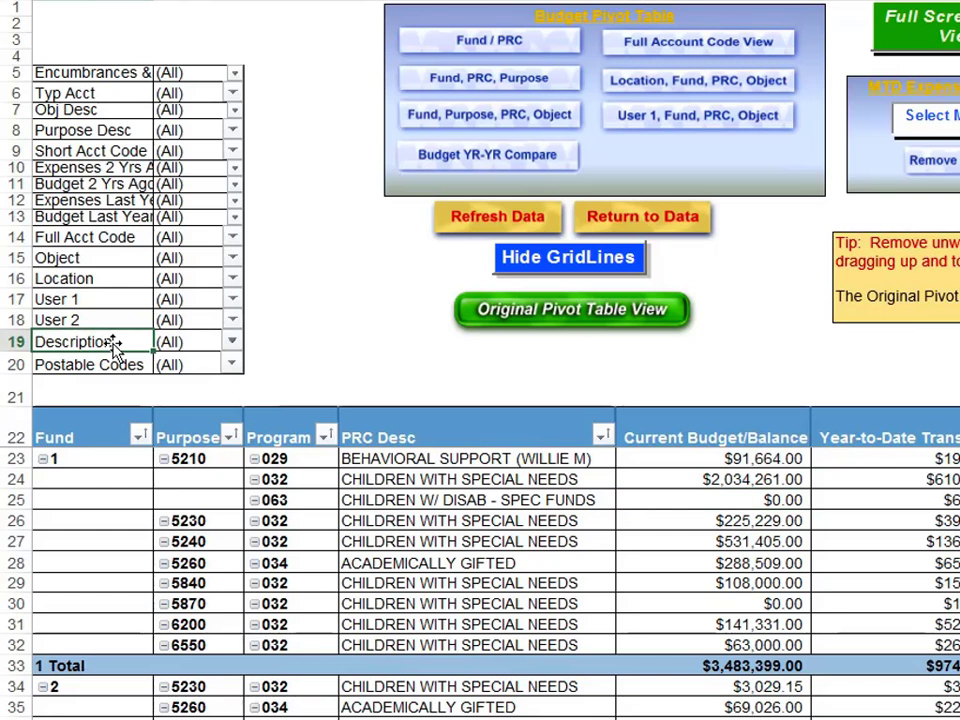
left_click_drag(115, 346, 337, 470)
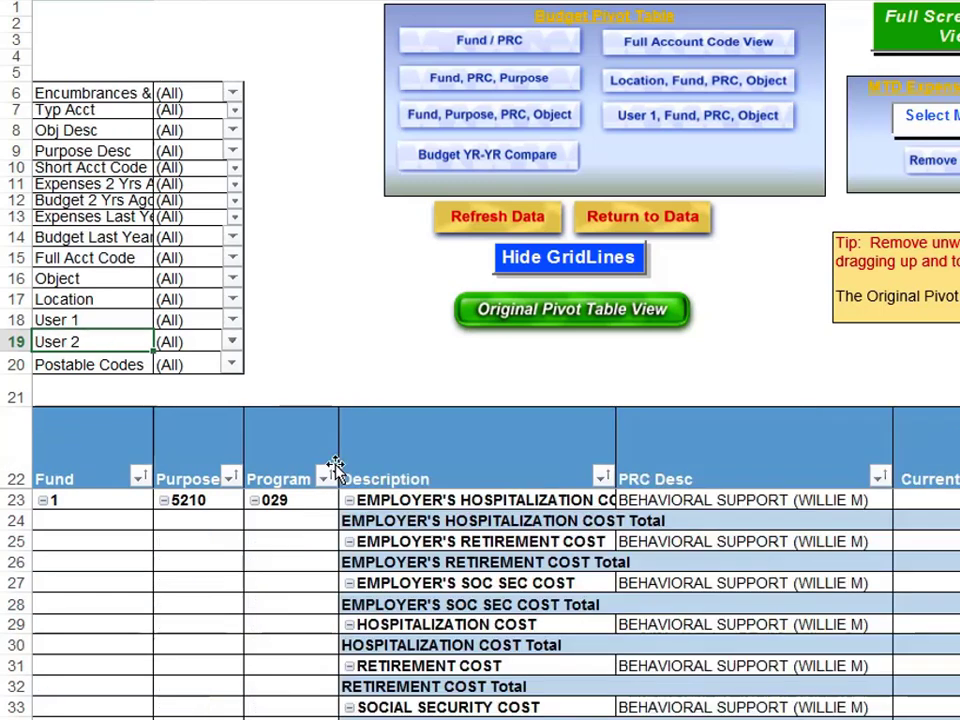
left_click(700, 462)
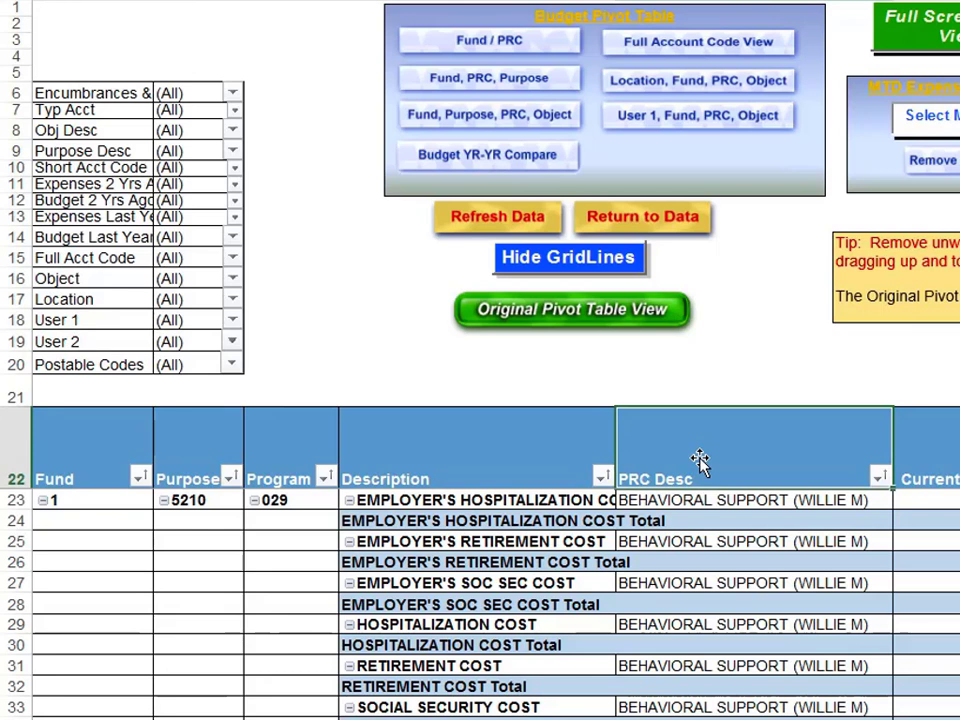
left_click_drag(700, 462, 100, 248)
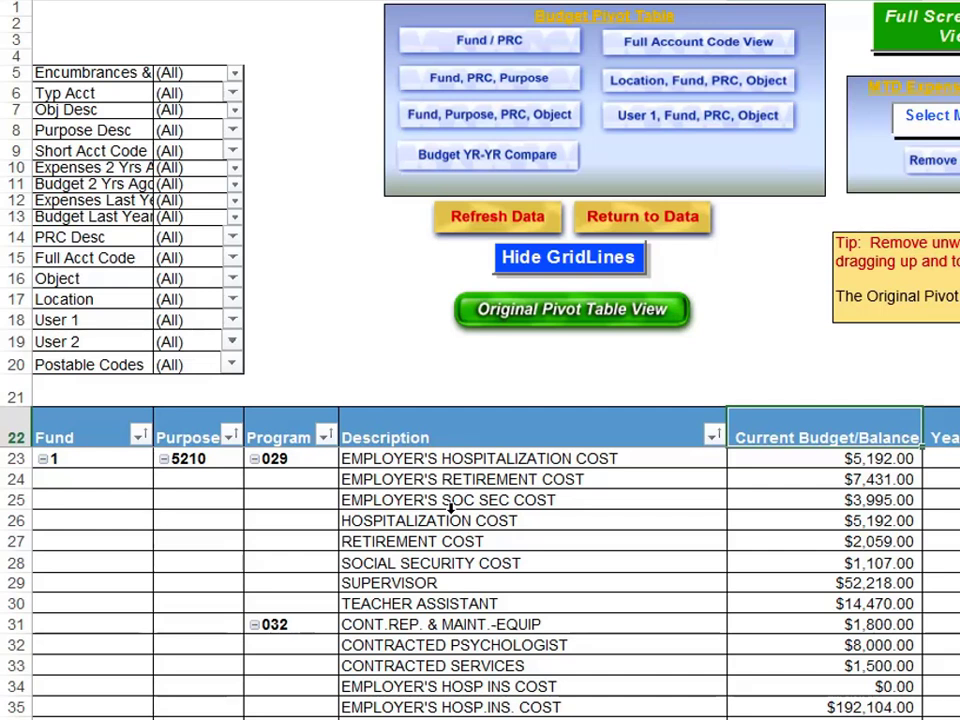
- Filter the Program field to show only 029 and check the grand total row
left_click(328, 438)
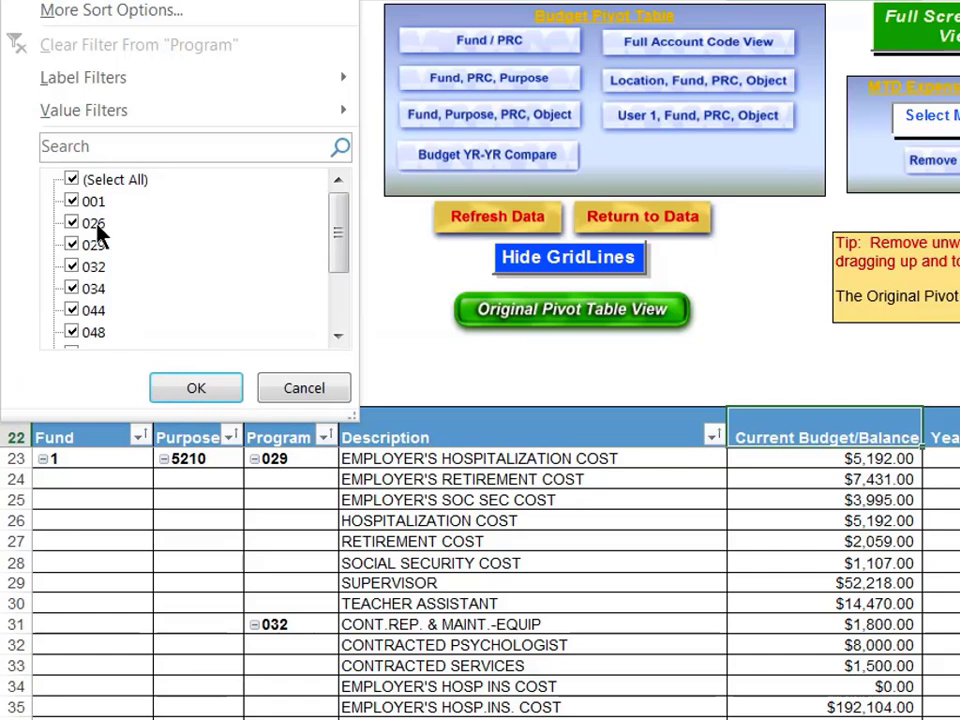
left_click(62, 146)
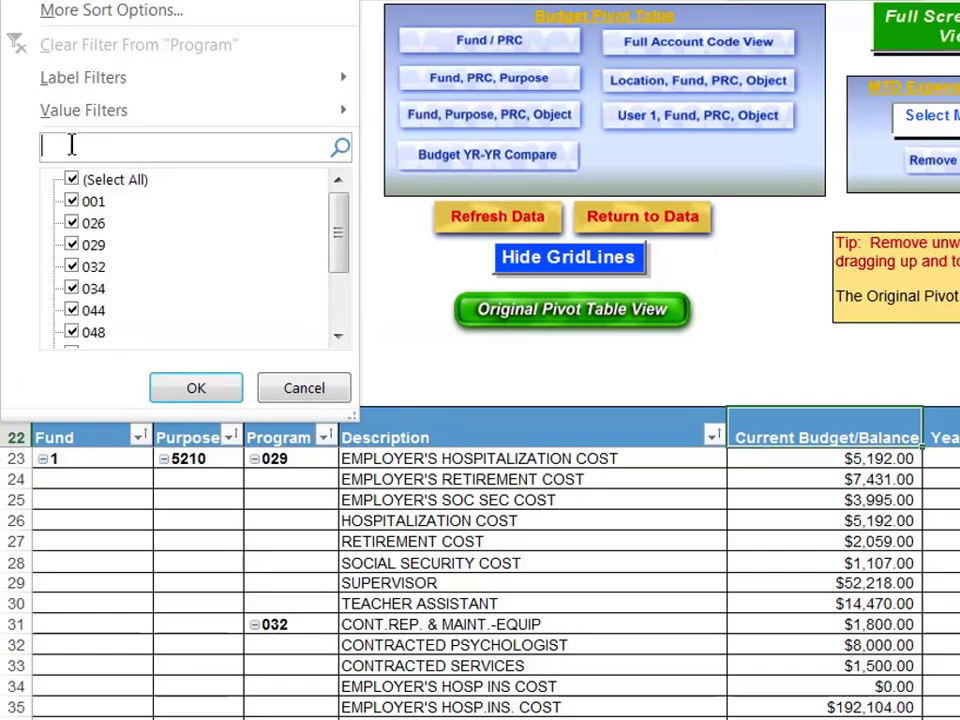
type("029")
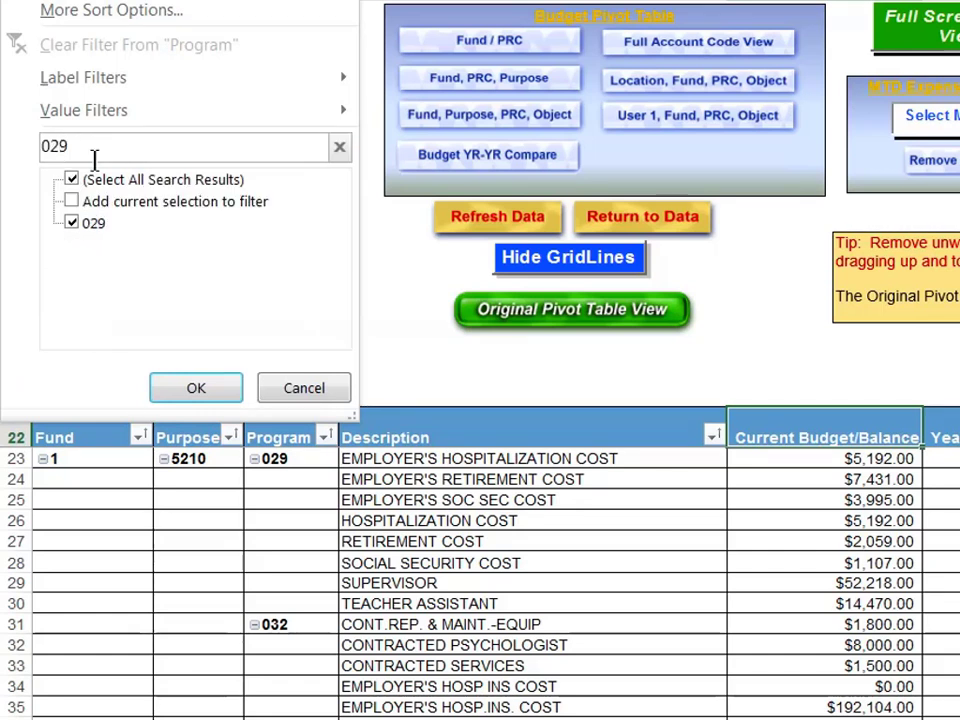
left_click(208, 386)
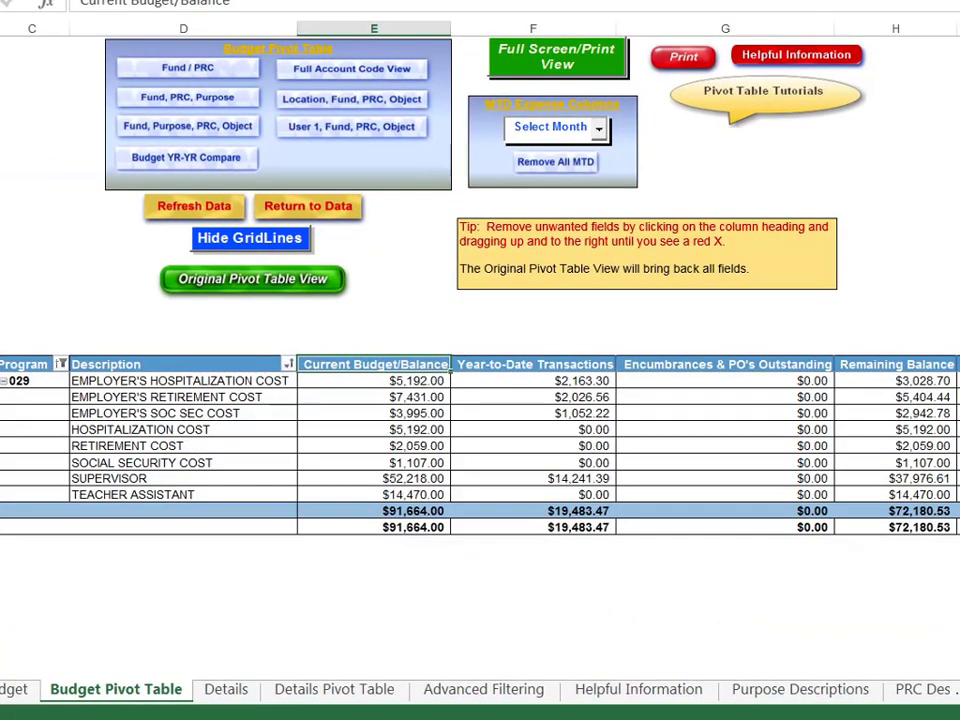
left_click(919, 527)
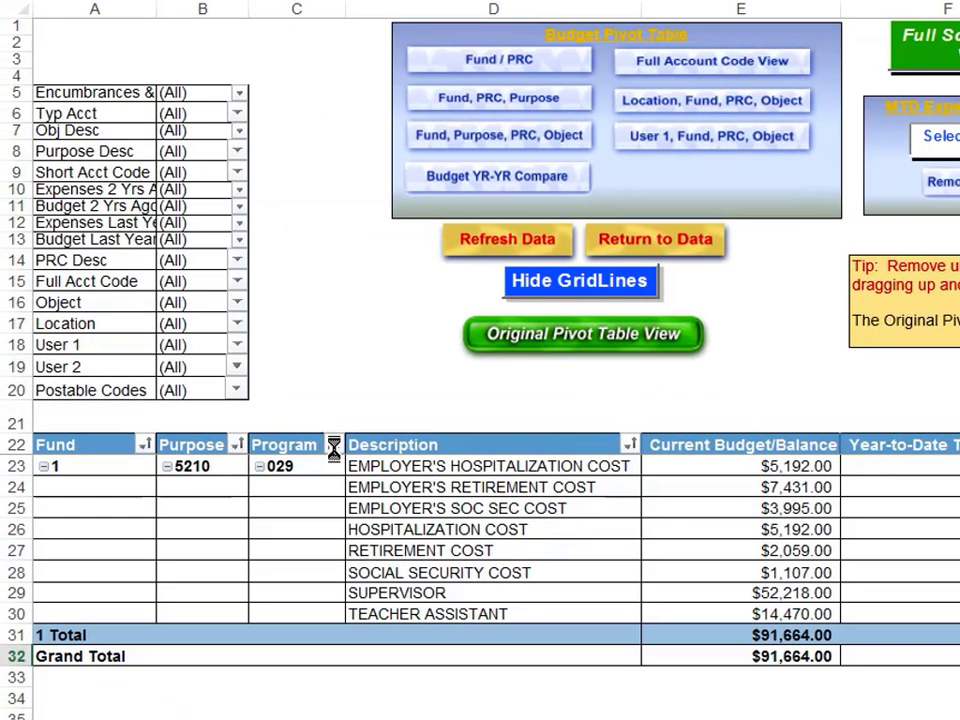
- Reset the Program filter to include all programs
left_click(335, 445)
left_click(72, 187)
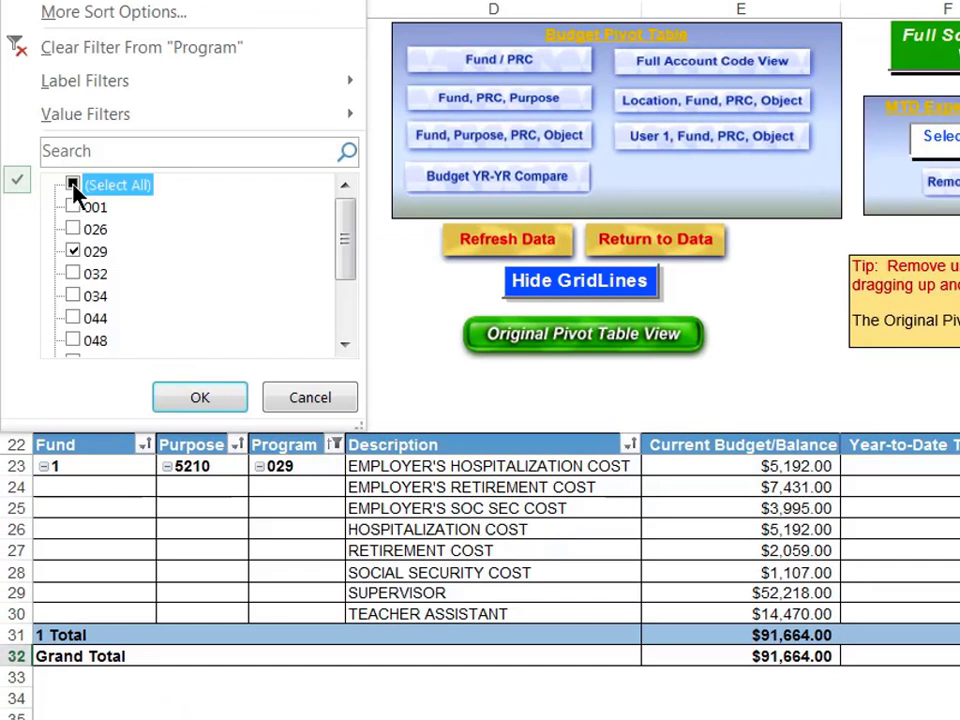
left_click(228, 402)
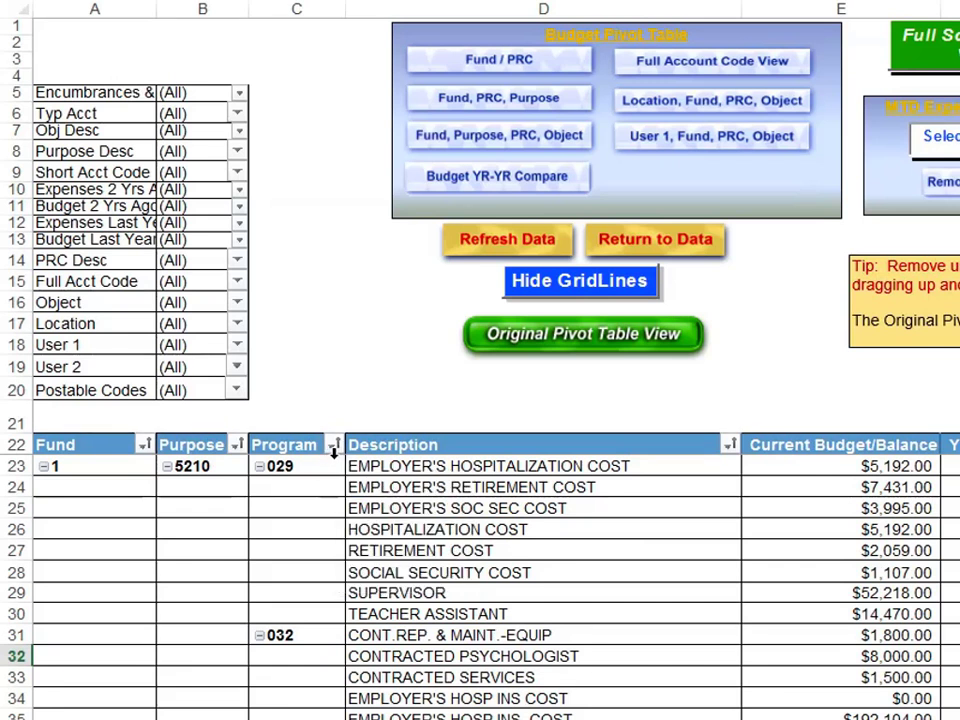
- Add the Object field to the pivot rows between Program and Description and narrow its column
left_click(71, 312)
left_click_drag(71, 312, 343, 506)
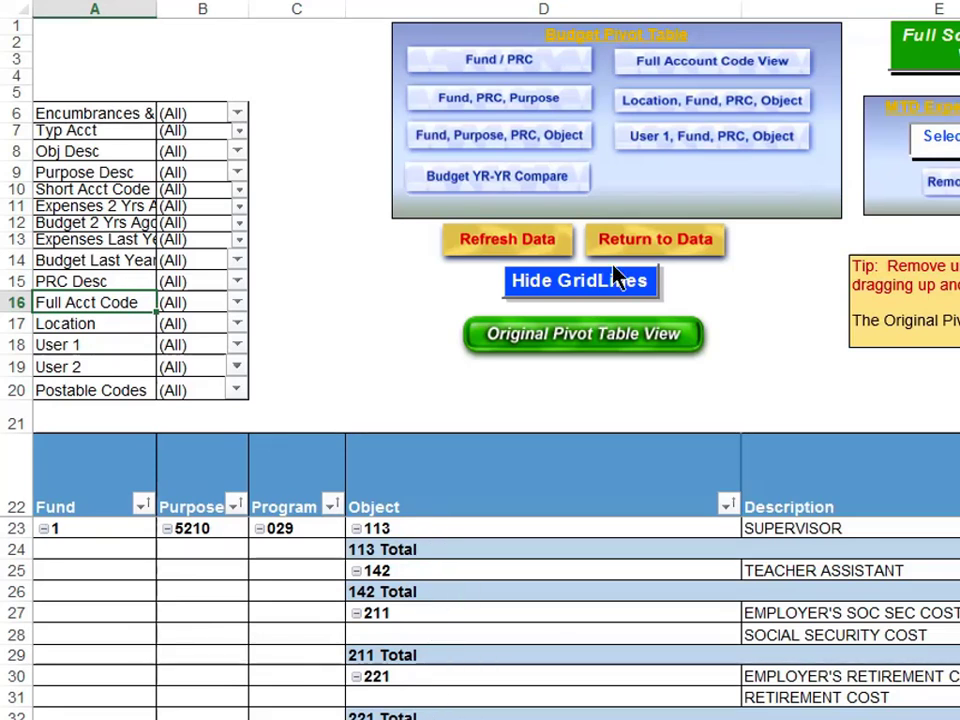
left_click_drag(739, 11, 441, 62)
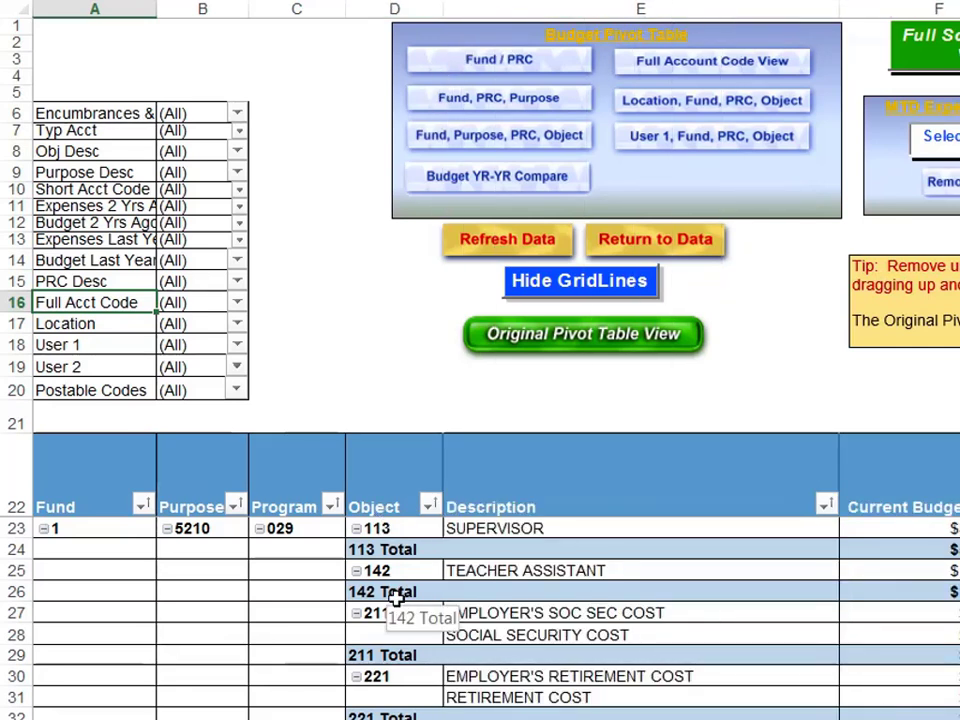
- Set the Object field's subtotals to None in its field settings
double_click(389, 484)
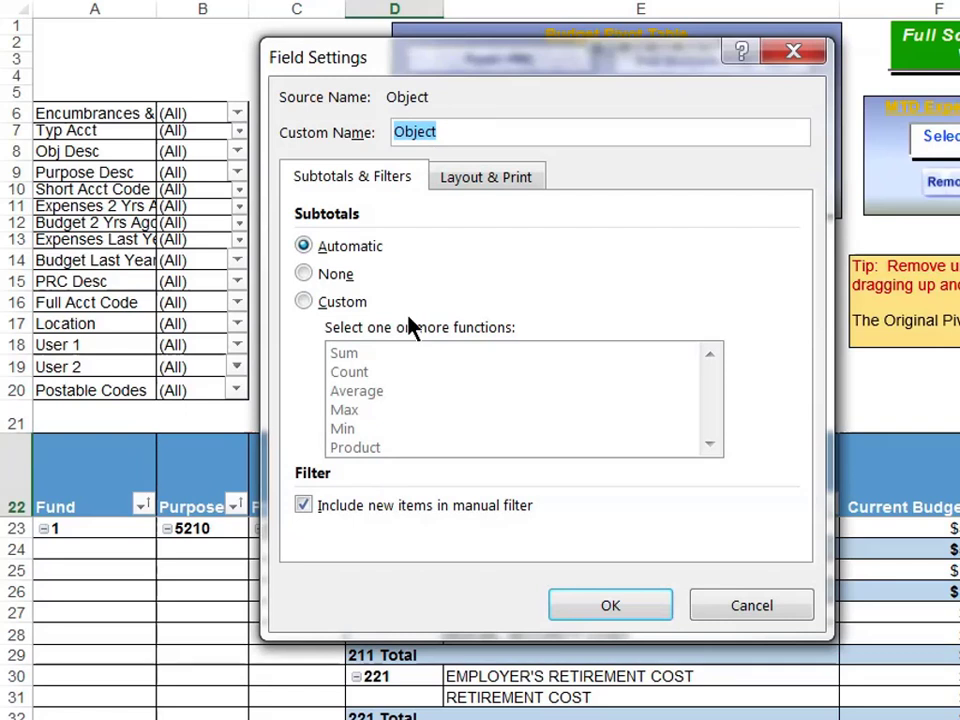
left_click_drag(425, 62, 445, 170)
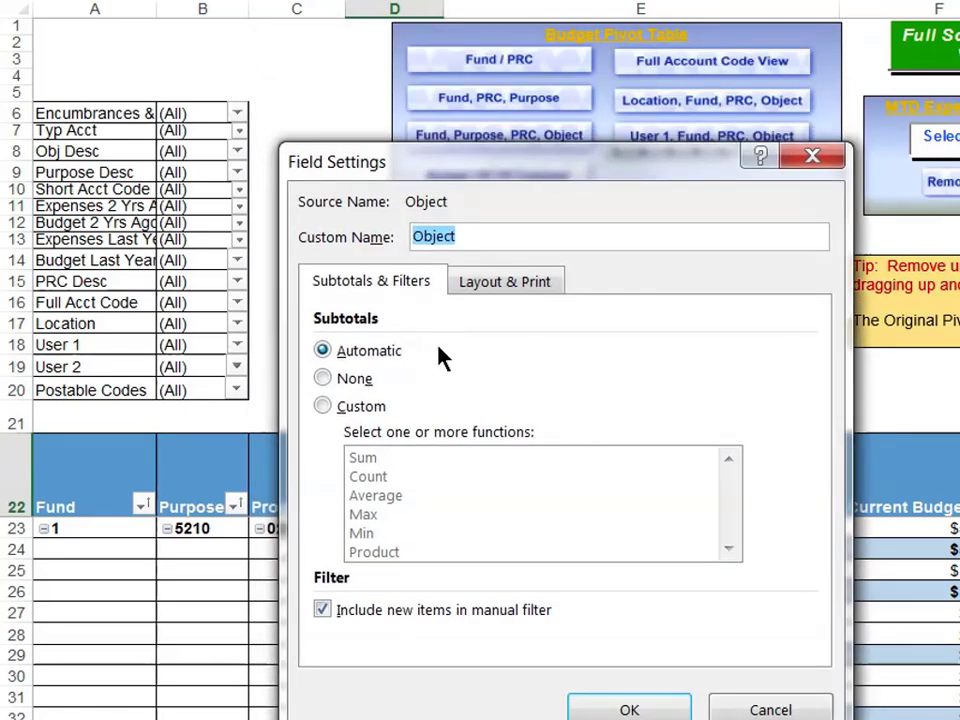
left_click(322, 378)
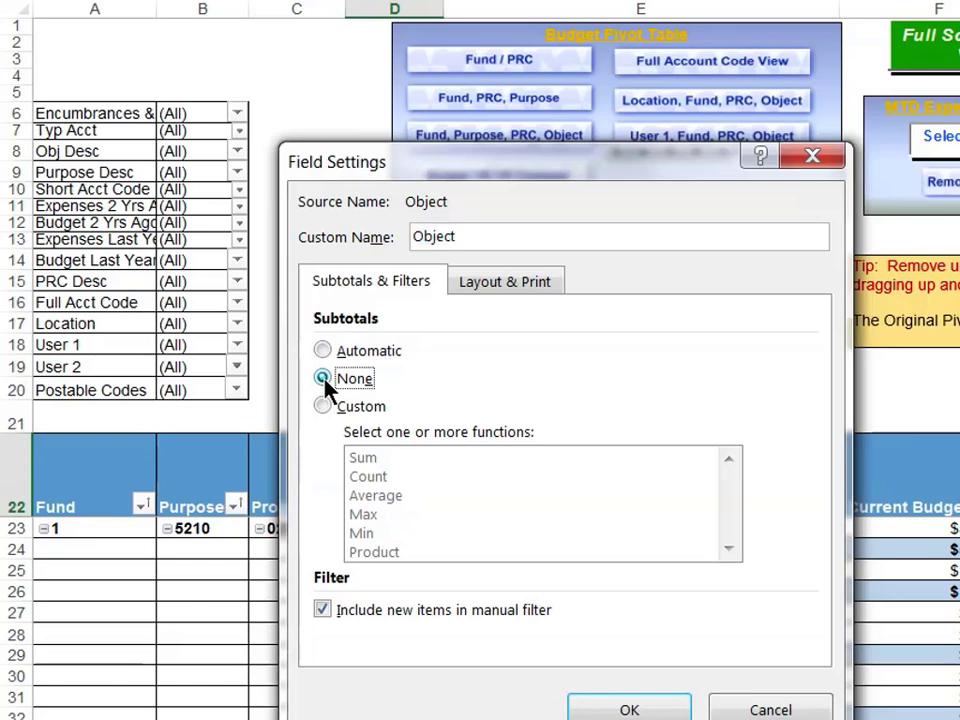
left_click(602, 707)
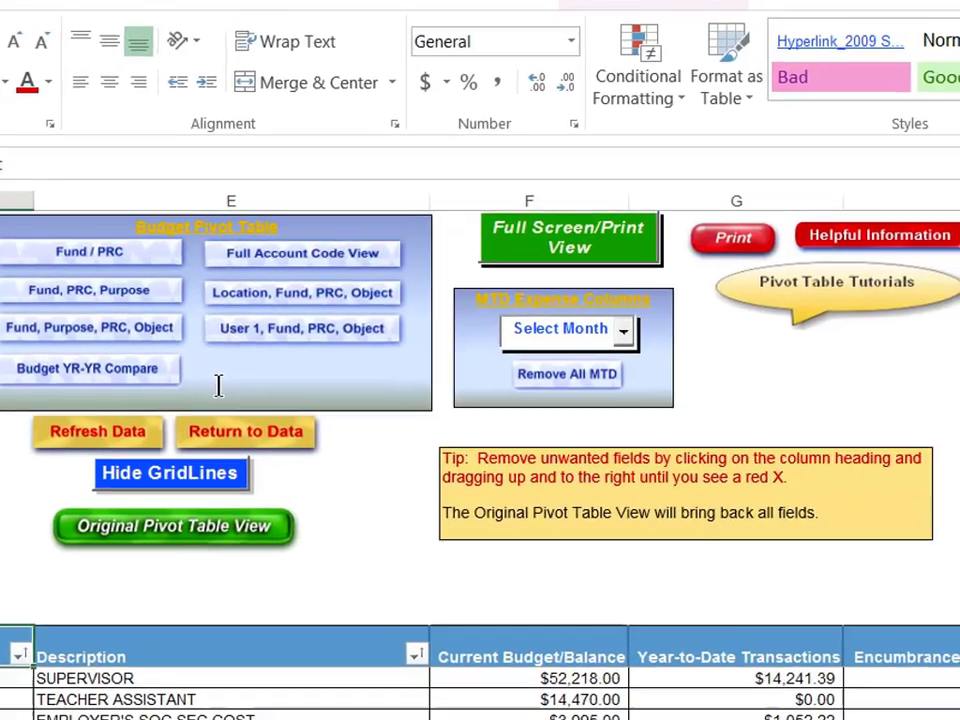
- Switch the pivot table to the full screen/print view and look at its print preview
left_click(530, 258)
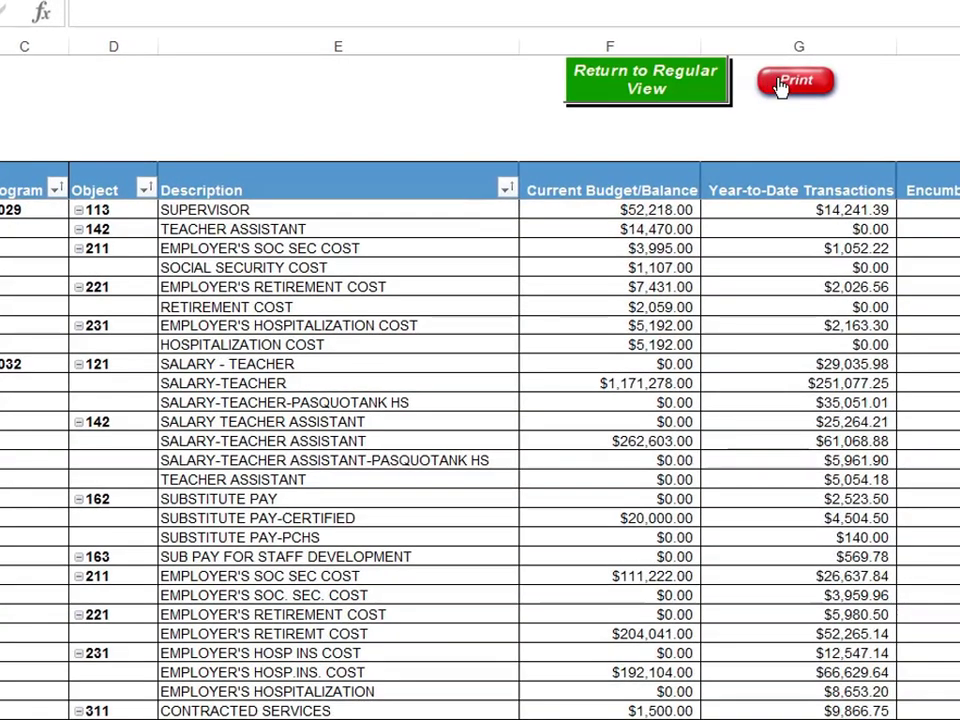
left_click(836, 76)
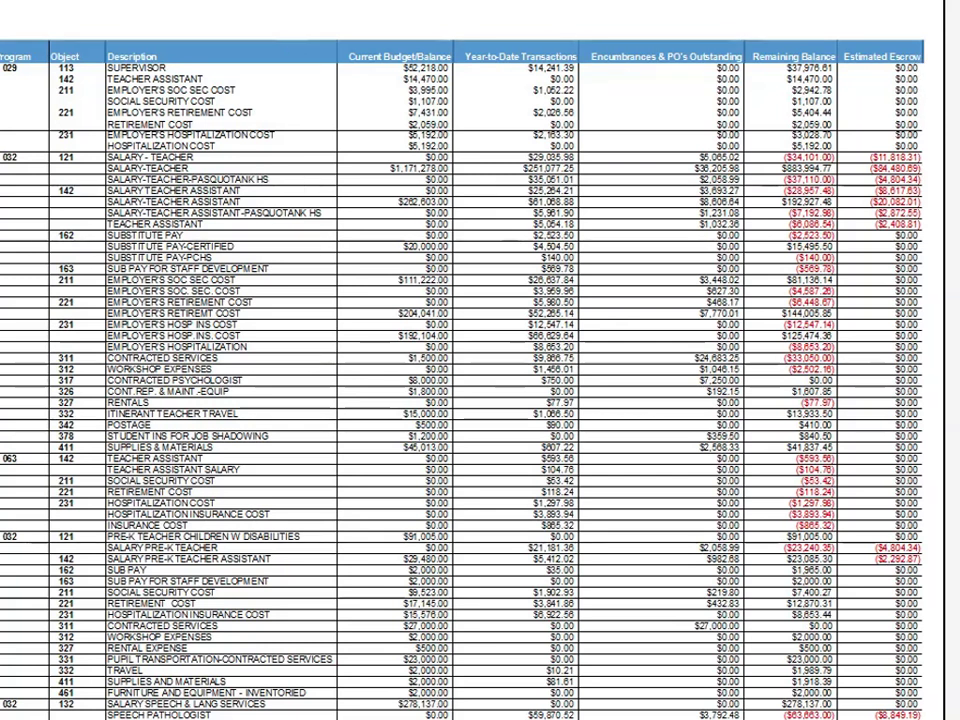
key("Escape")
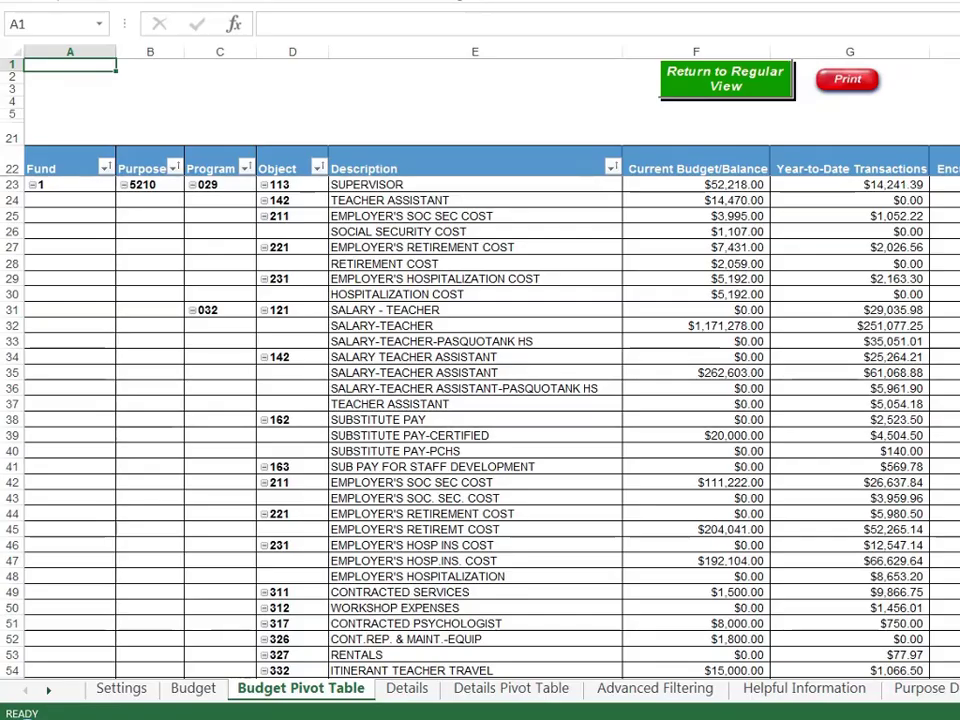
- Remove the Remaining Balance column and narrow the Balance Including Estimated Escrow column so its heading wraps onto two lines
scroll(492, 380, "right", 4)
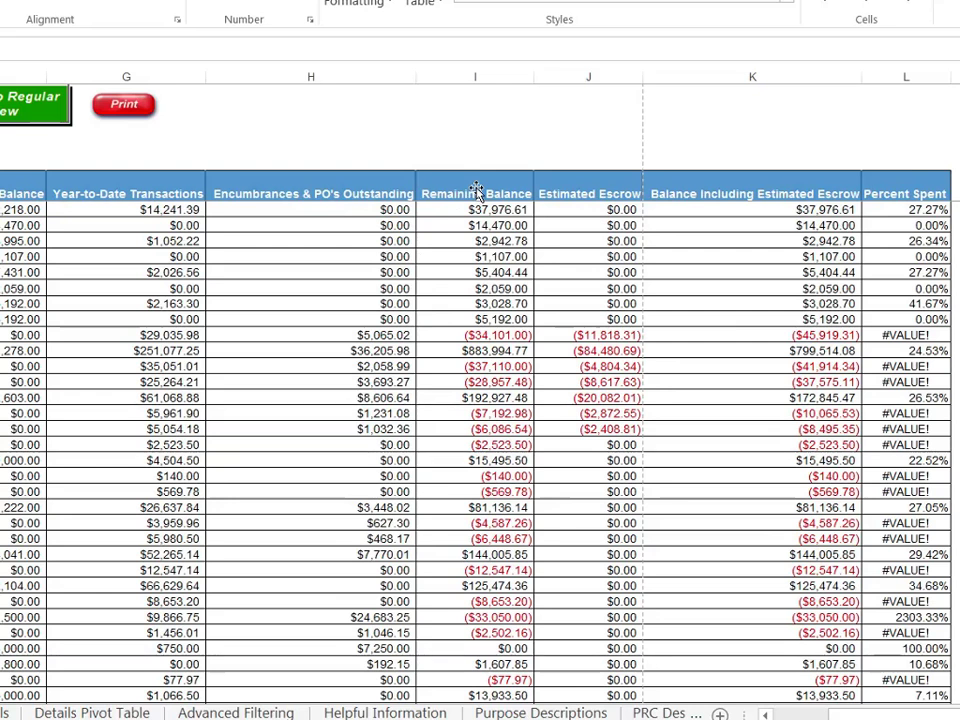
left_click_drag(477, 192, 452, 129)
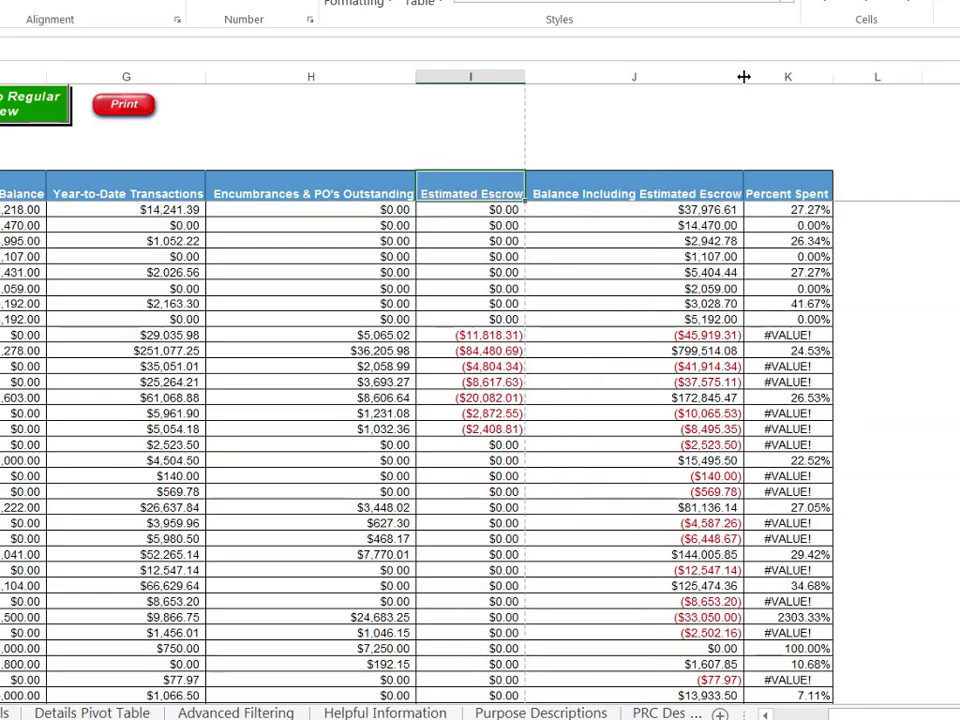
left_click_drag(744, 76, 638, 87)
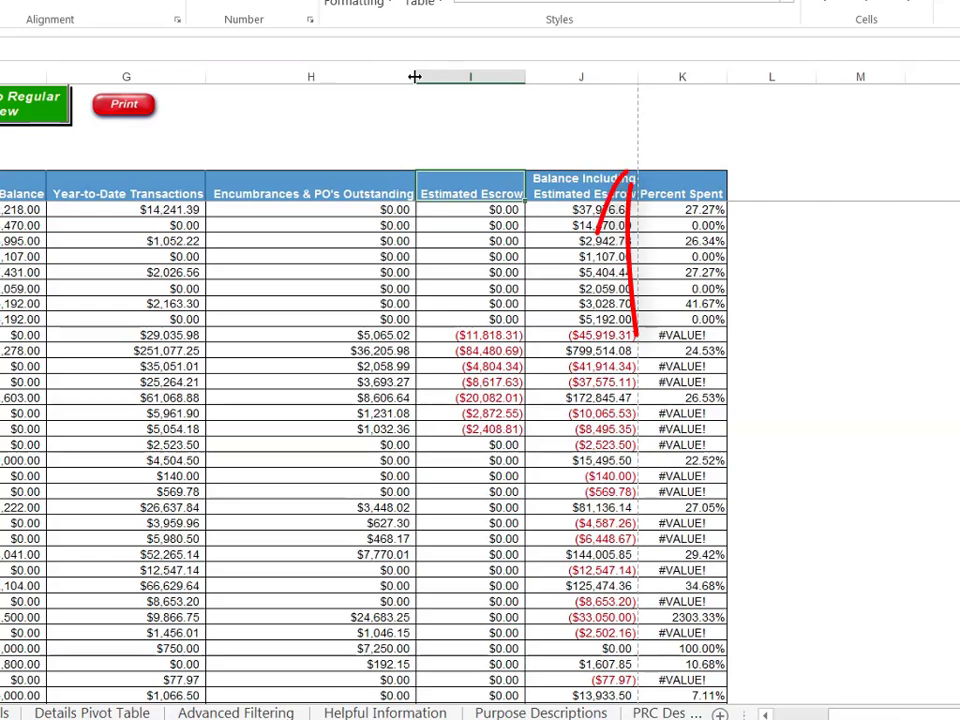
- Narrow the Encumbrances & PO's Outstanding column so its heading wraps onto two lines, and check the print preview
left_click_drag(415, 77, 317, 87)
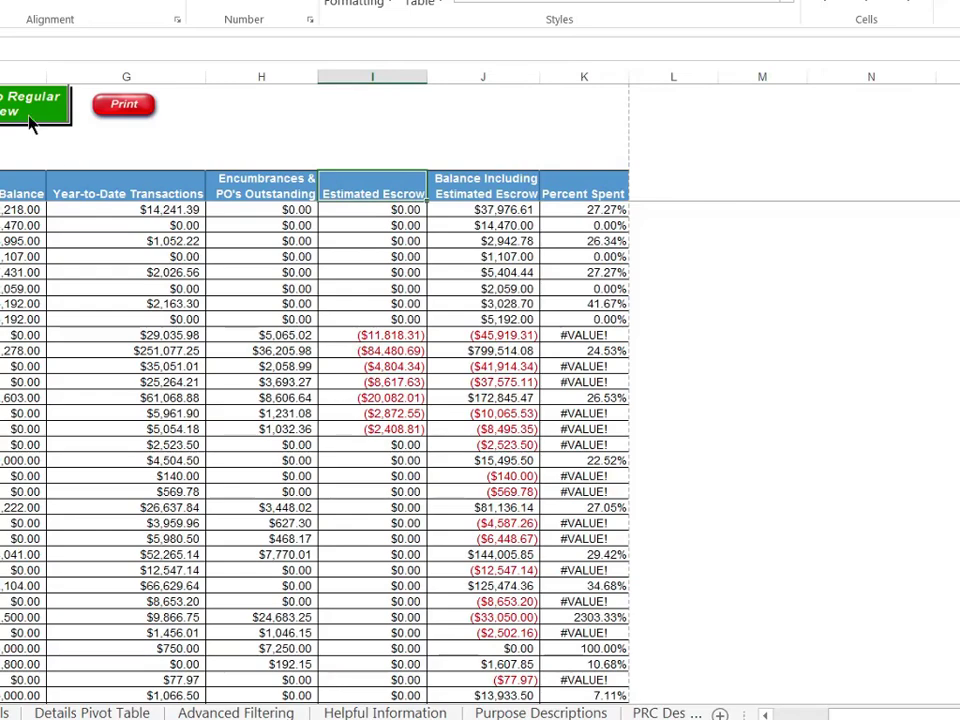
left_click(124, 104)
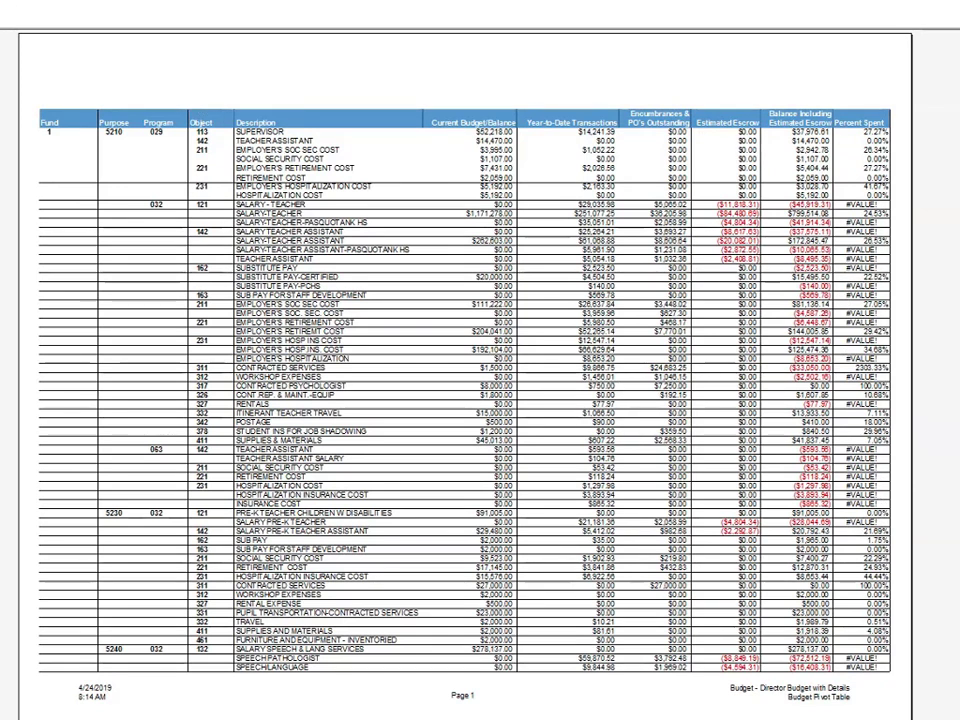
key("Escape")
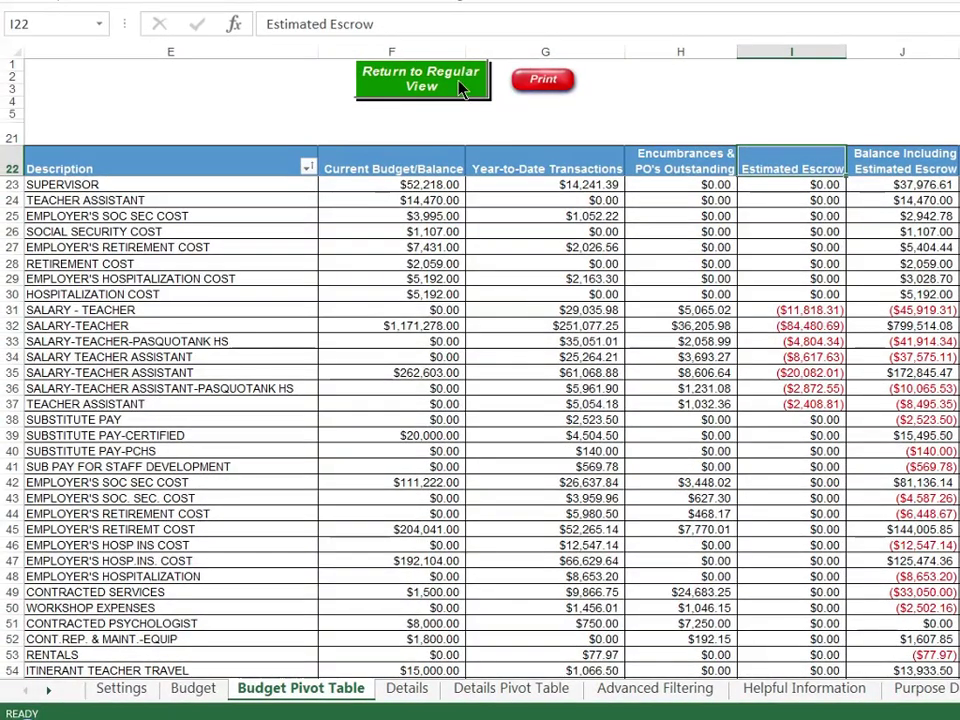
- Return the pivot table from the full screen/print view to the regular view, showing its filter fields
left_click(461, 86)
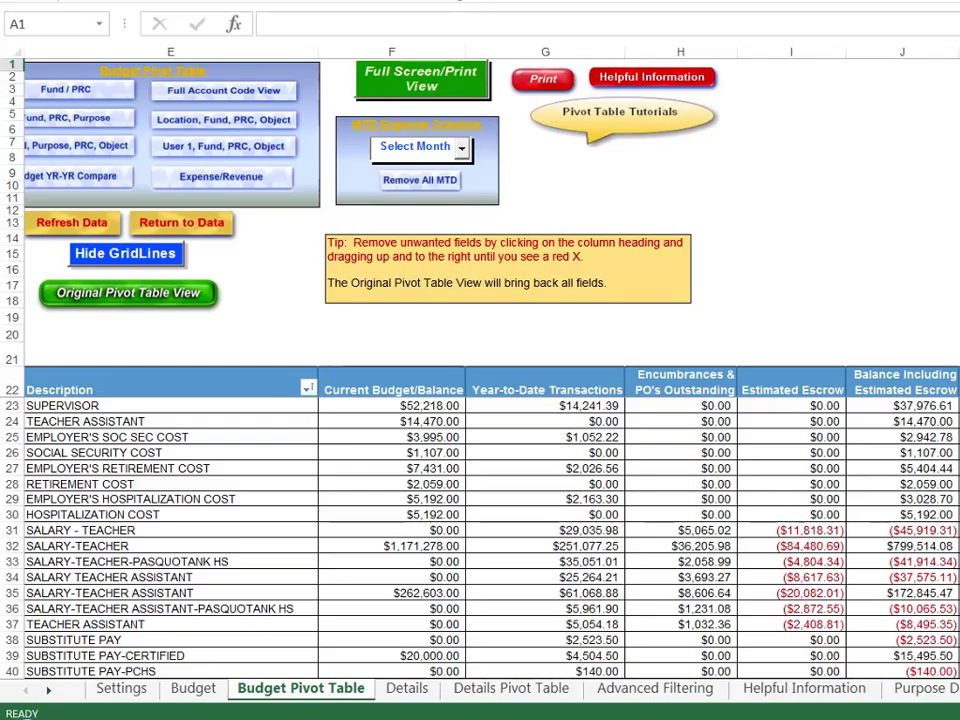
scroll(480, 400, "left", 4)
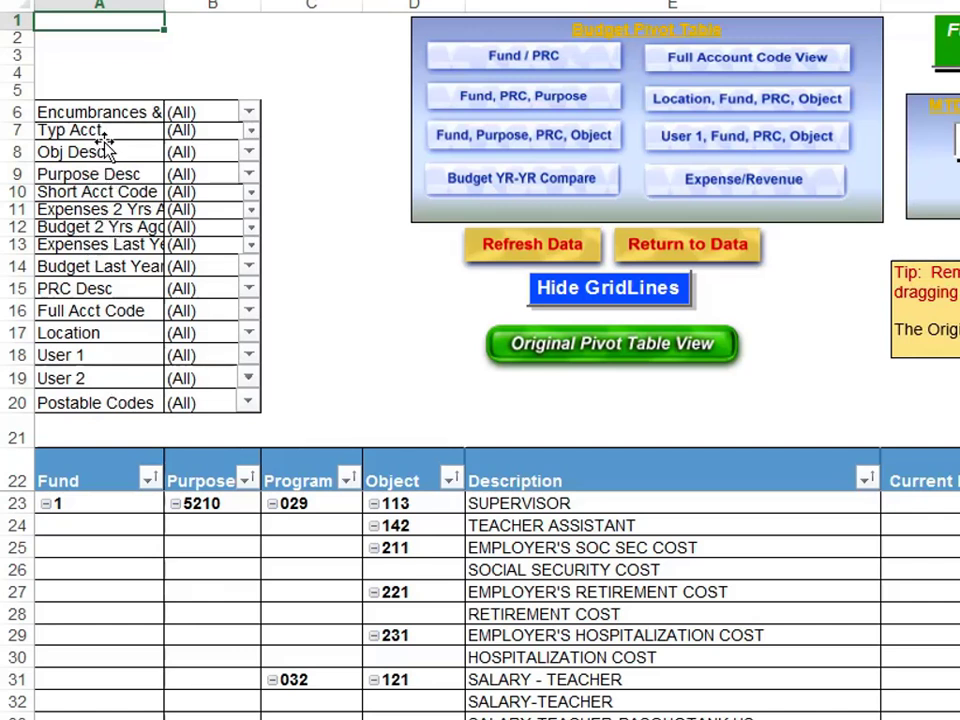
- Show the pivot table's field list, look through the available fields from Fund to Short Acct Code, and close it
right_click(125, 333)
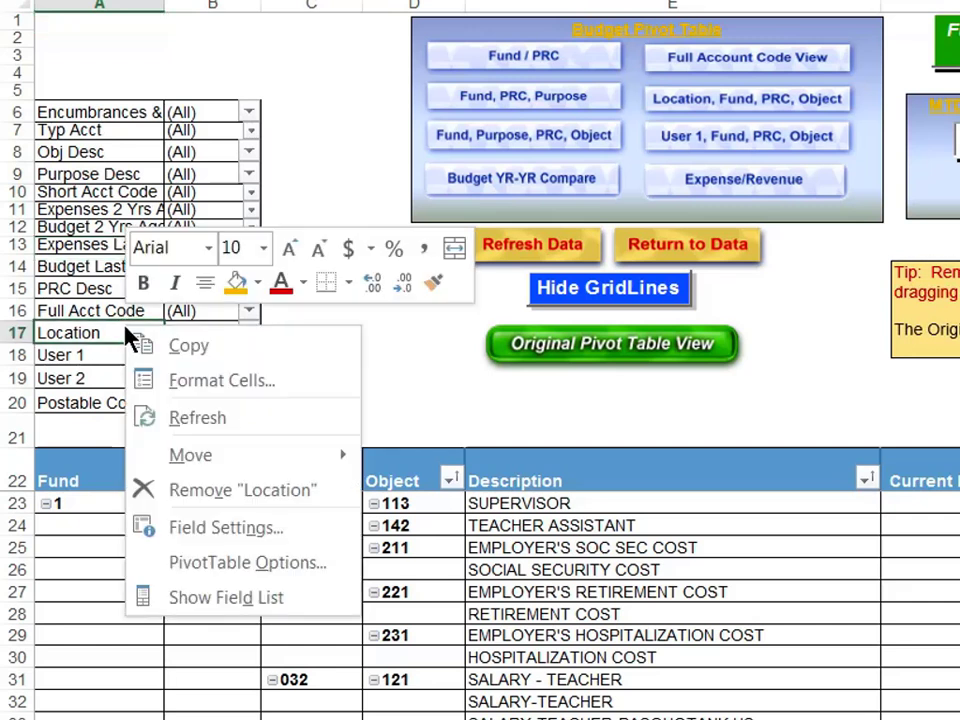
left_click(231, 602)
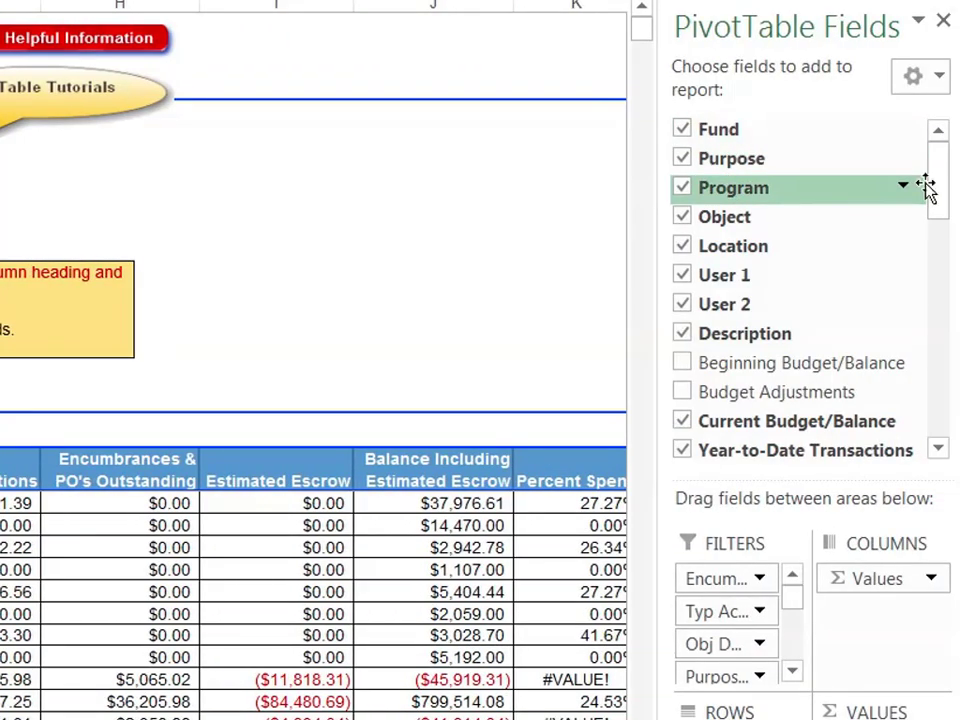
left_click_drag(939, 208, 941, 347)
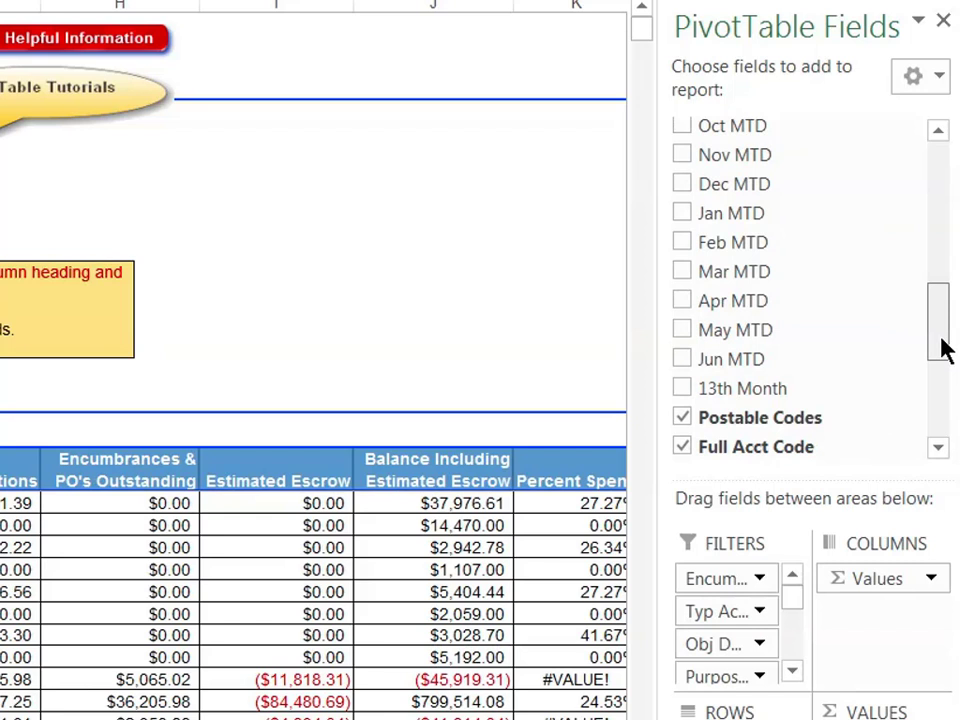
left_click_drag(945, 348, 942, 378)
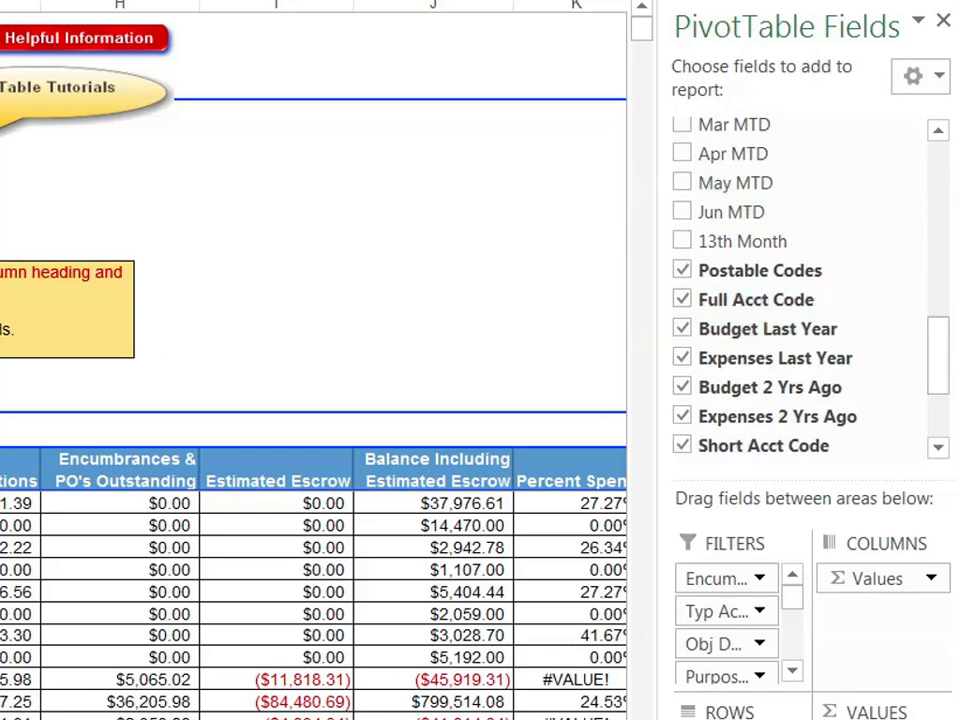
left_click(944, 22)
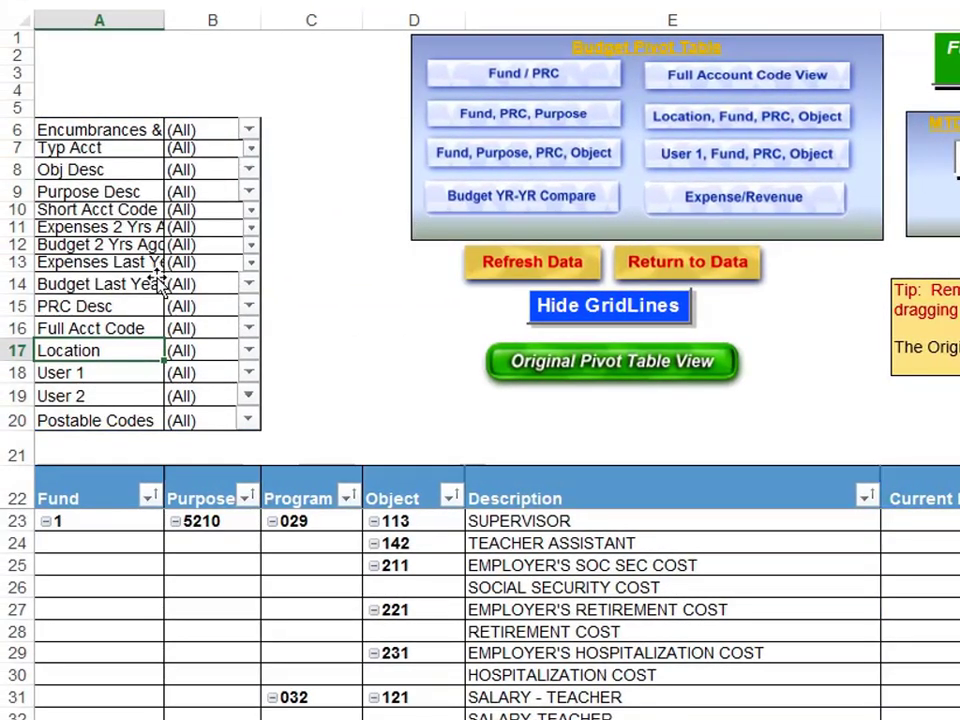
right_click(133, 312)
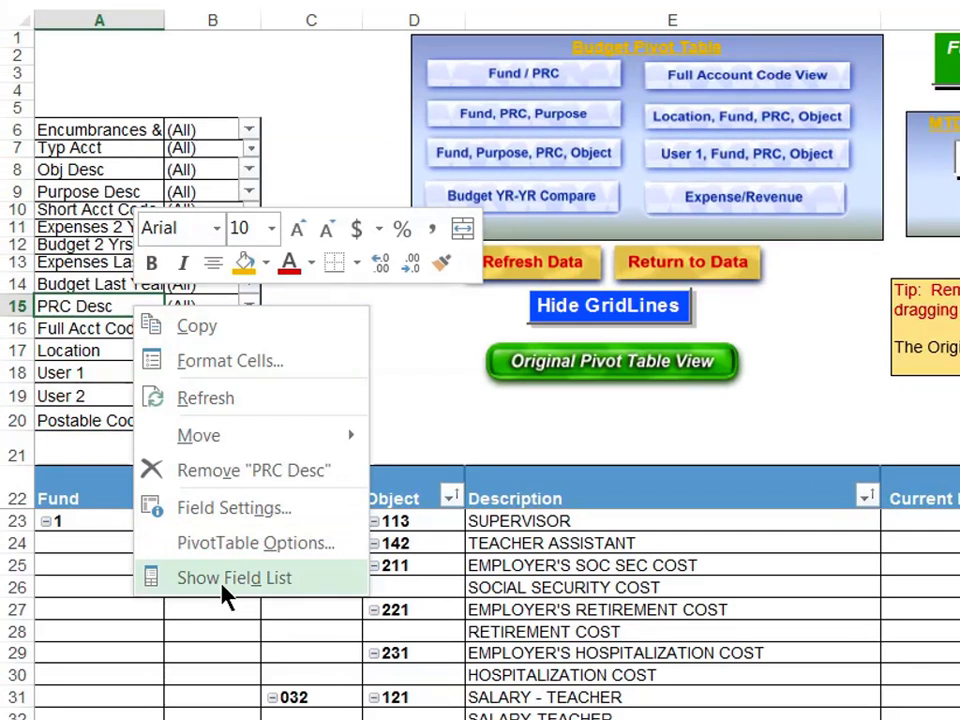
key("Escape")
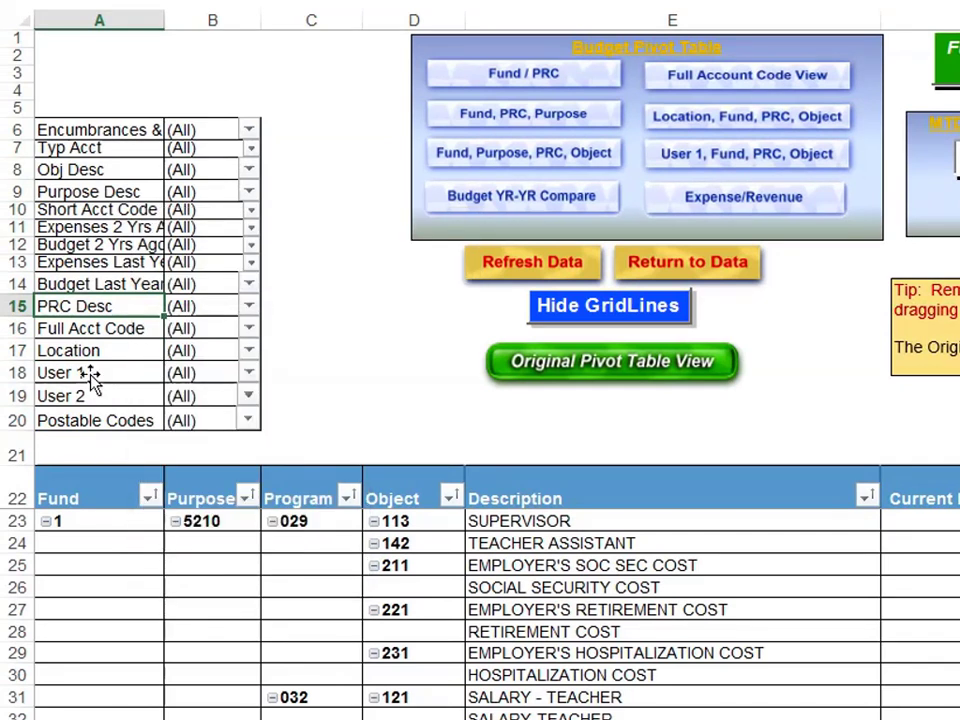